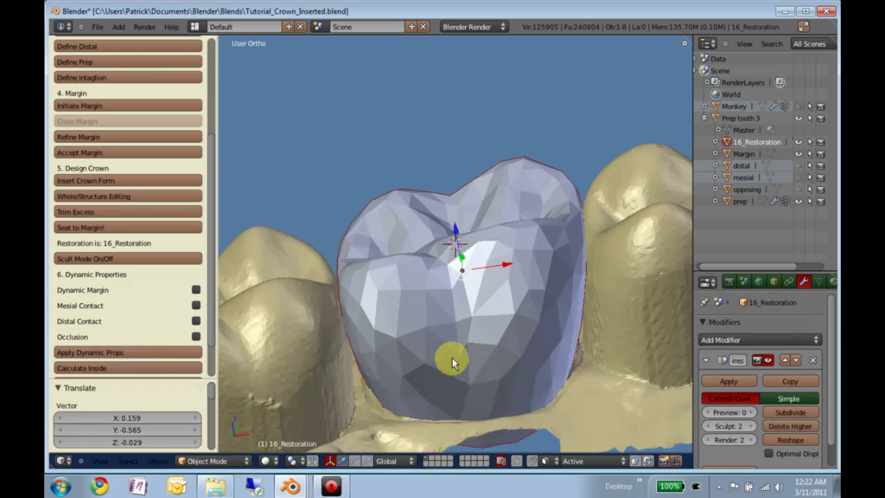
# Inspect the crown from several angles, briefly showing and then hiding the opposing arch.
pyautogui.moveTo(511, 317); pyautogui.dragTo(472, 310, button='middle')
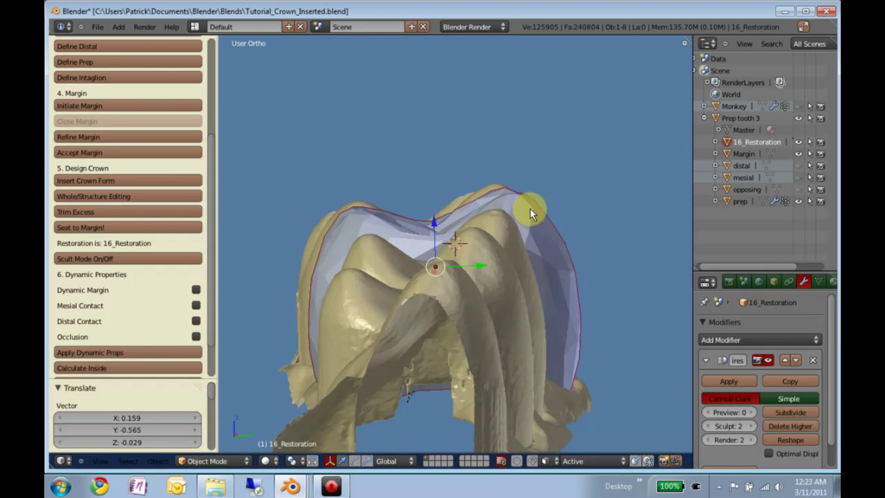
pyautogui.moveTo(554, 344); pyautogui.dragTo(450, 351, button='middle')
pyautogui.moveTo(516, 352); pyautogui.dragTo(681, 212, button='middle')
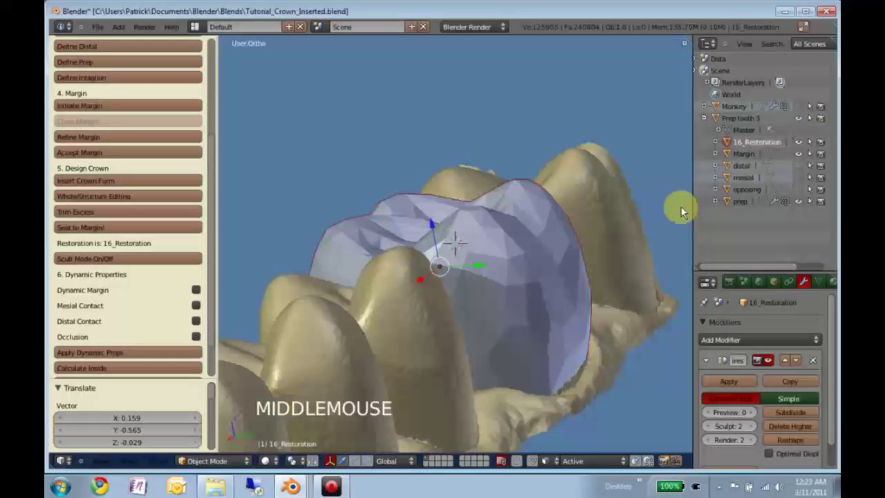
pyautogui.click(799, 190)
pyautogui.moveTo(444, 322); pyautogui.dragTo(393, 332, button='middle')
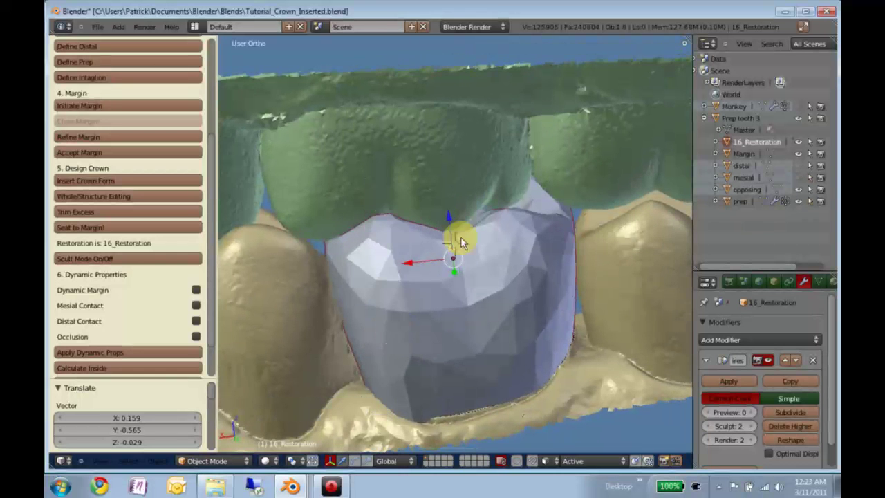
pyautogui.moveTo(397, 291); pyautogui.dragTo(365, 248, button='middle')
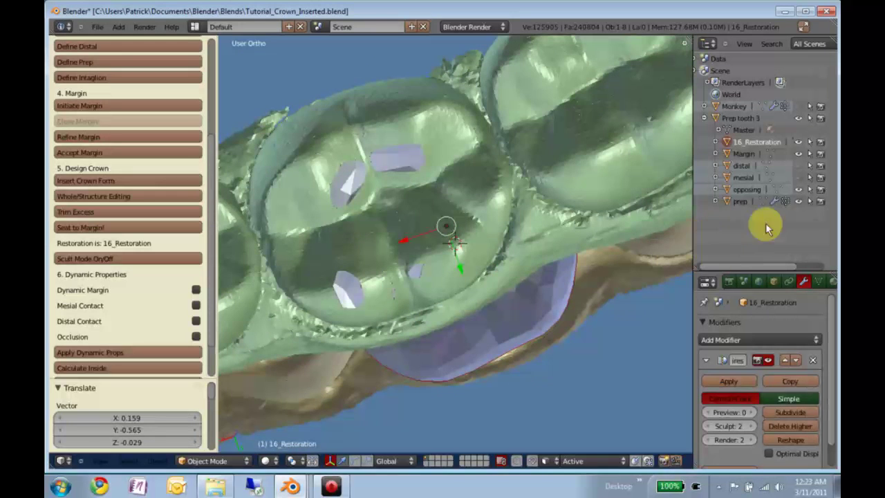
pyautogui.click(797, 189)
pyautogui.middleClick(434, 295)
pyautogui.moveTo(434, 295); pyautogui.dragTo(336, 180, button='middle')
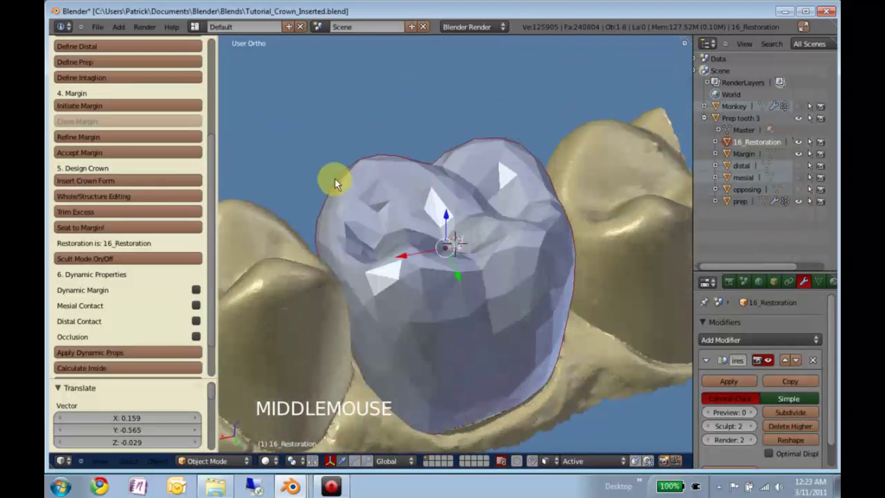
# Enter Edit Mode on the crown, deselect all, and limit selection to visible vertices.
pyautogui.click(116, 195)
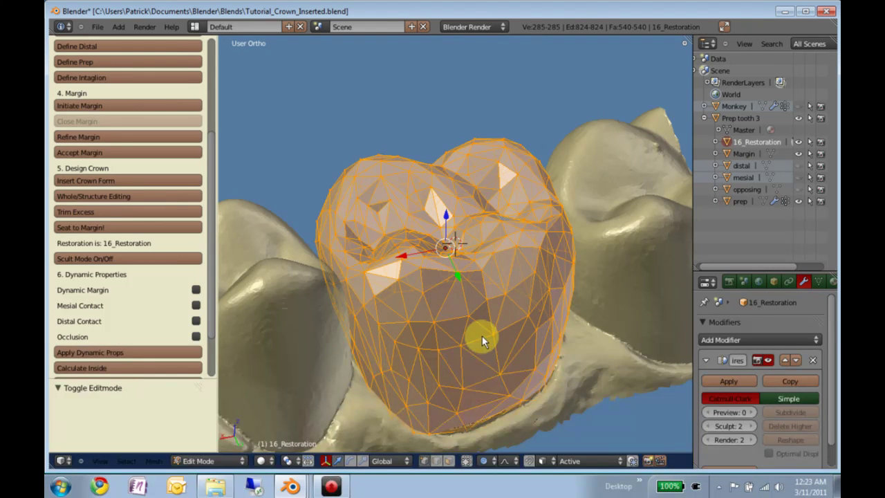
pyautogui.press('a')
pyautogui.scroll(2, 460, 366)
pyautogui.moveTo(457, 371); pyautogui.dragTo(465, 294, button='middle')
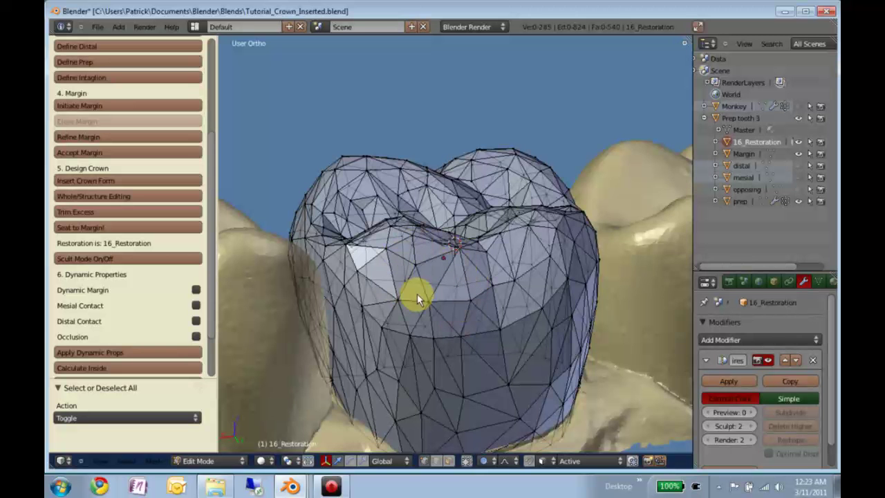
pyautogui.click(467, 462)
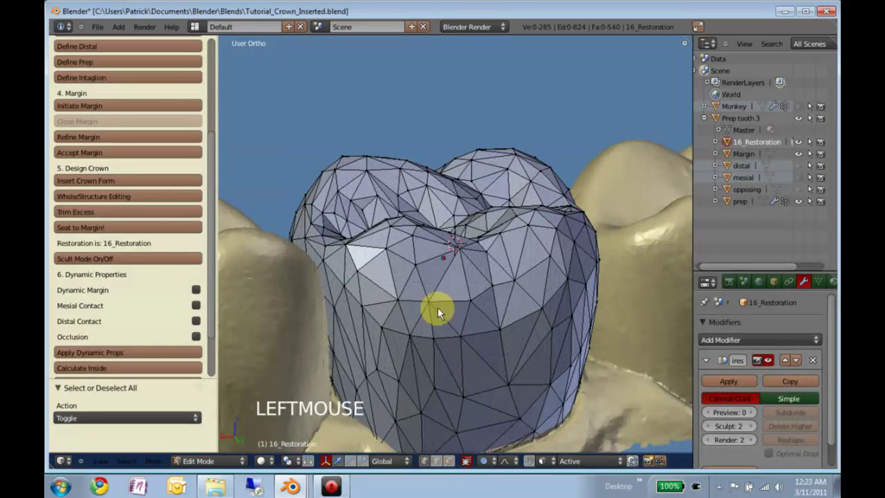
# Select a vertex high on the crown's side and tilt toward its occlusal face.
pyautogui.rightClick(412, 338)
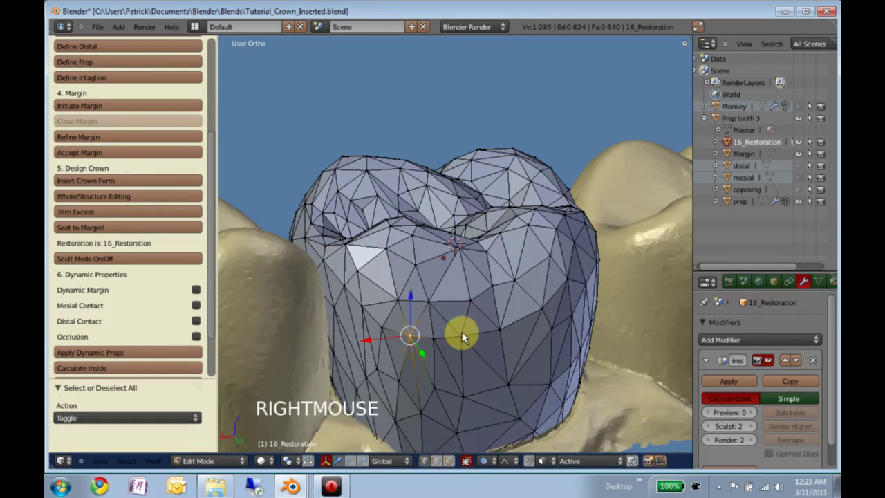
pyautogui.rightClick(461, 336)
pyautogui.press('Tab')
pyautogui.press('Tab')
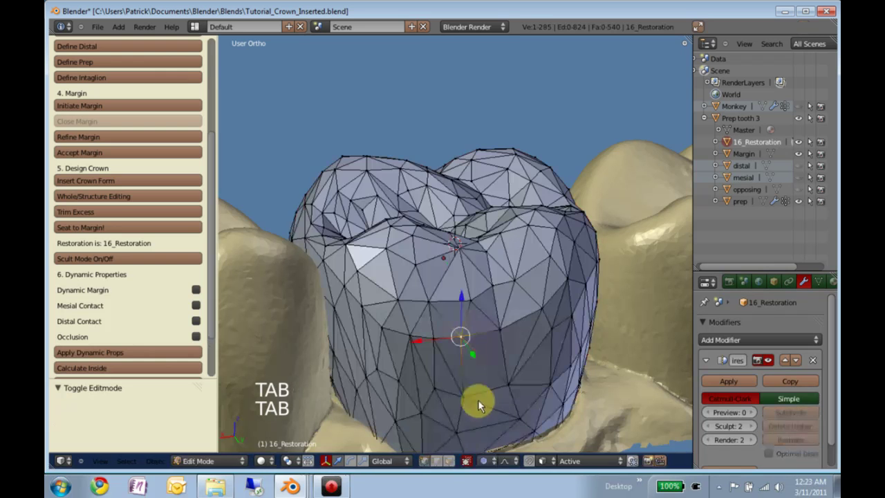
pyautogui.click(456, 295)
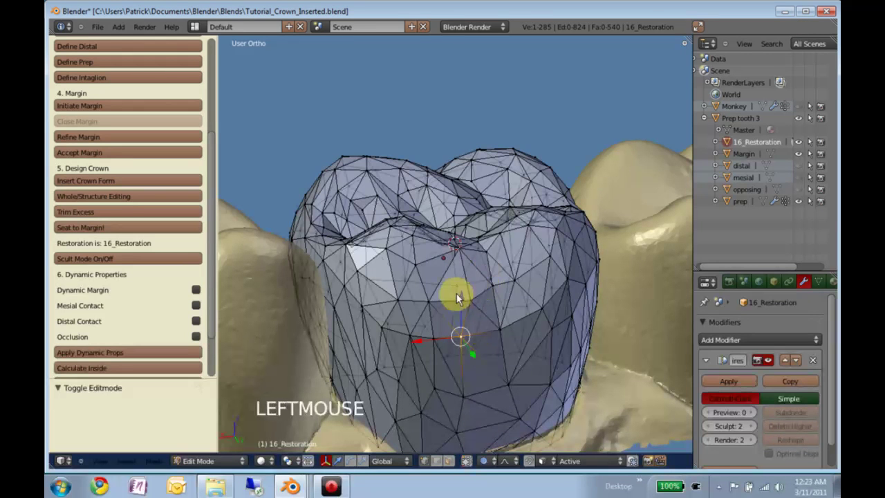
pyautogui.rightClick(457, 288)
pyautogui.moveTo(470, 227); pyautogui.dragTo(459, 256, button='middle')
pyautogui.moveTo(453, 317); pyautogui.dragTo(419, 336, button='middle')
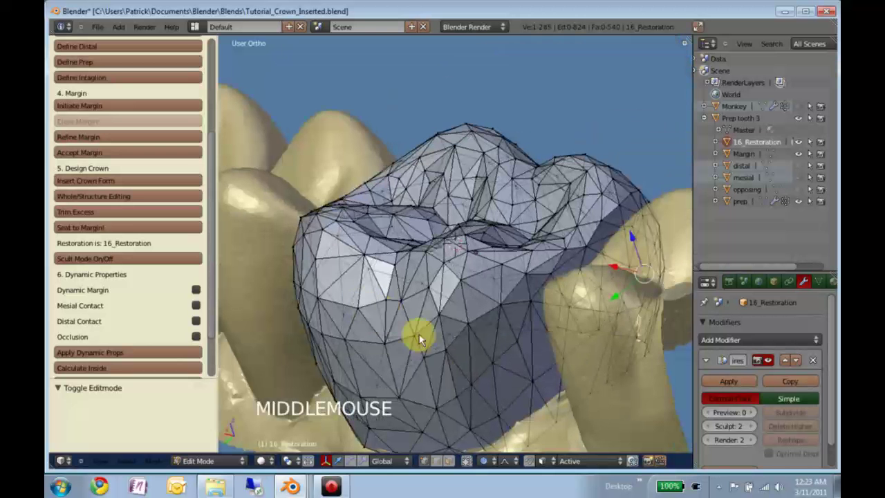
# Enable Connected proportional editing and switch to the top view of the crown.
pyautogui.click(487, 461)
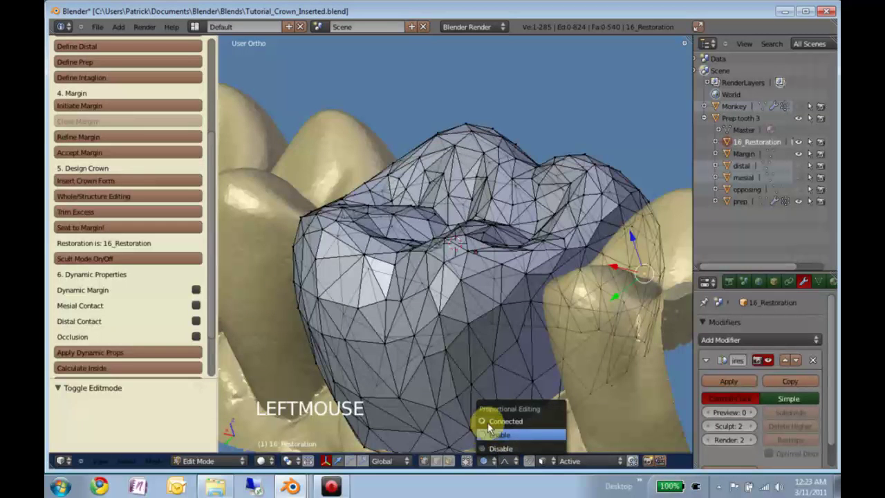
pyautogui.moveTo(655, 292); pyautogui.dragTo(584, 322, button='middle')
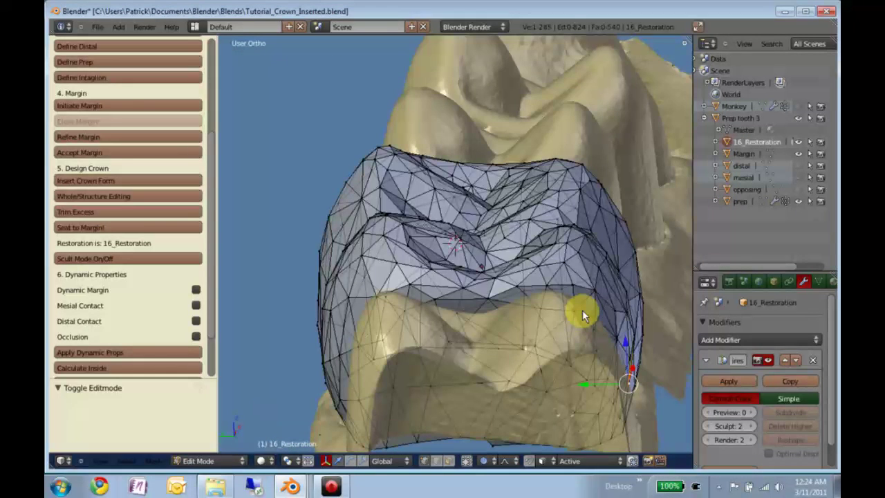
pyautogui.press('KP_7')
pyautogui.scroll(-3, 596, 261)
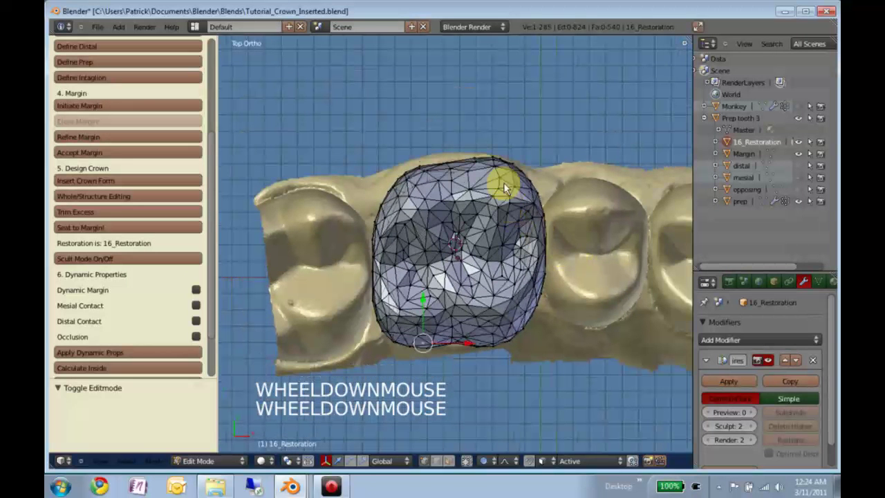
# Move an upper-edge vertex by X -0.230, Y -0.538 with proportional falloff.
pyautogui.rightClick(495, 159)
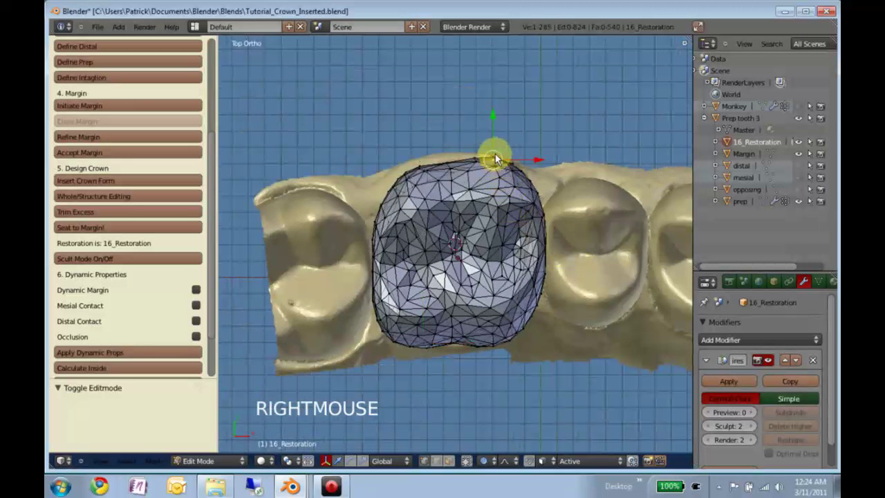
pyautogui.press('g')
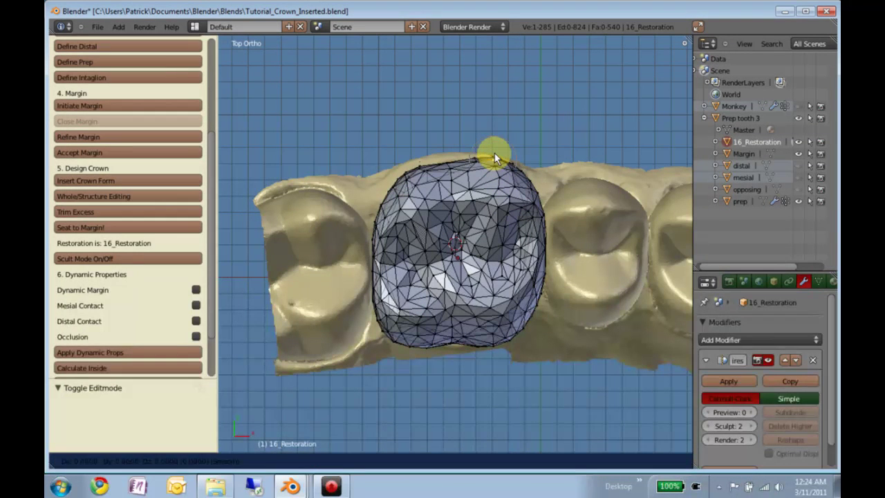
pyautogui.scroll(-3, 495, 152)
pyautogui.scroll(-2, 494, 155)
pyautogui.scroll(-3, 493, 157)
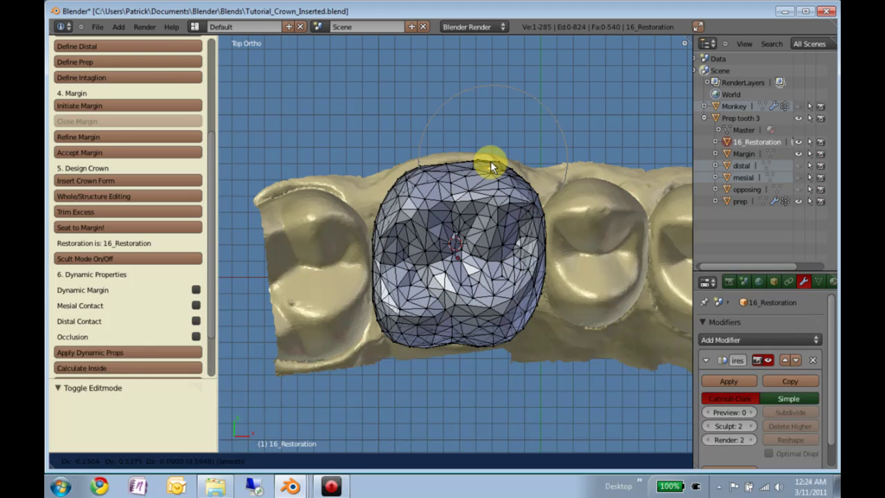
pyautogui.click(490, 164)
pyautogui.moveTo(582, 262); pyautogui.dragTo(515, 169, button='middle')
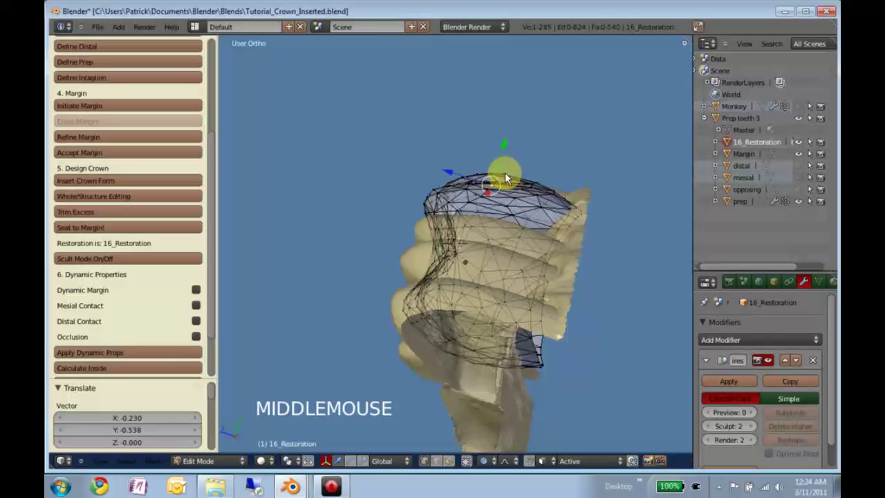
# Move a top crown vertex by X 0.038, Y -0.228, Z -0.029 with hidden back faces.
pyautogui.rightClick(504, 173)
pyautogui.moveTo(473, 244); pyautogui.dragTo(515, 206, button='middle')
pyautogui.click(467, 461)
pyautogui.press('g')
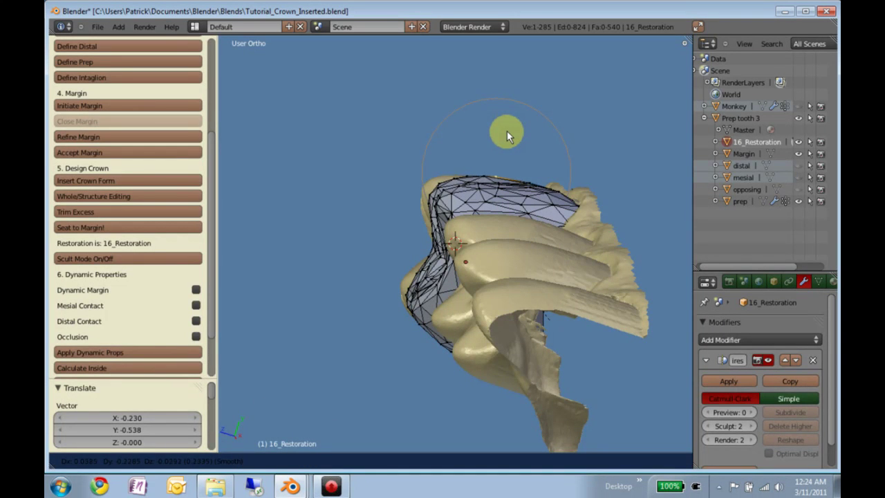
pyautogui.click(485, 274)
pyautogui.moveTo(485, 270); pyautogui.dragTo(423, 260, button='middle')
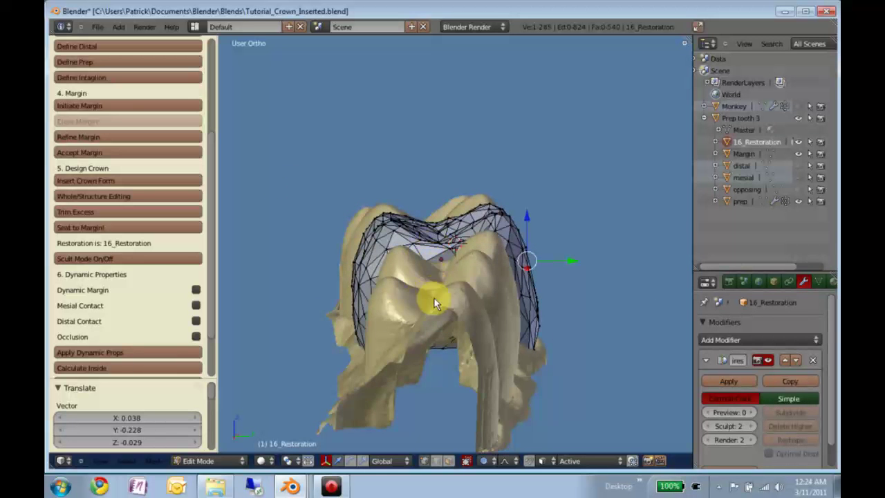
# Lower a vertex on the crown's top straight down along Z.
pyautogui.moveTo(434, 304); pyautogui.dragTo(437, 281, button='middle')
pyautogui.rightClick(451, 266)
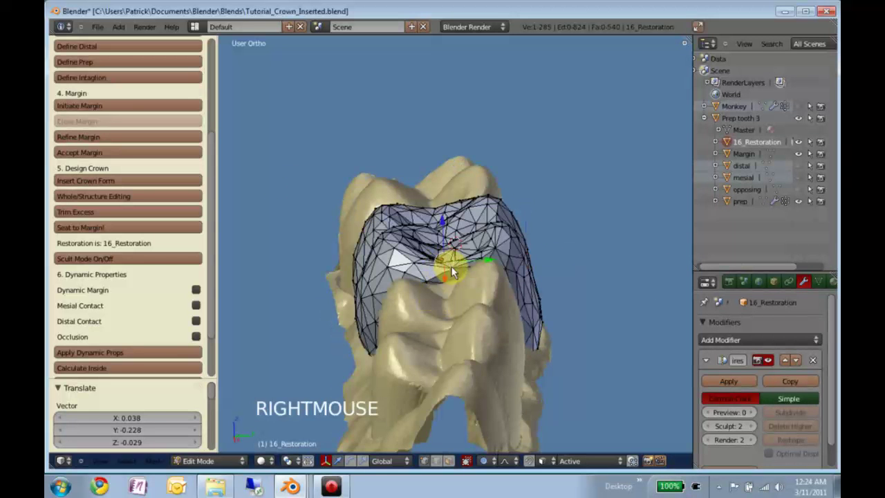
pyautogui.moveTo(448, 237); pyautogui.dragTo(451, 267, button='middle')
pyautogui.press('g')
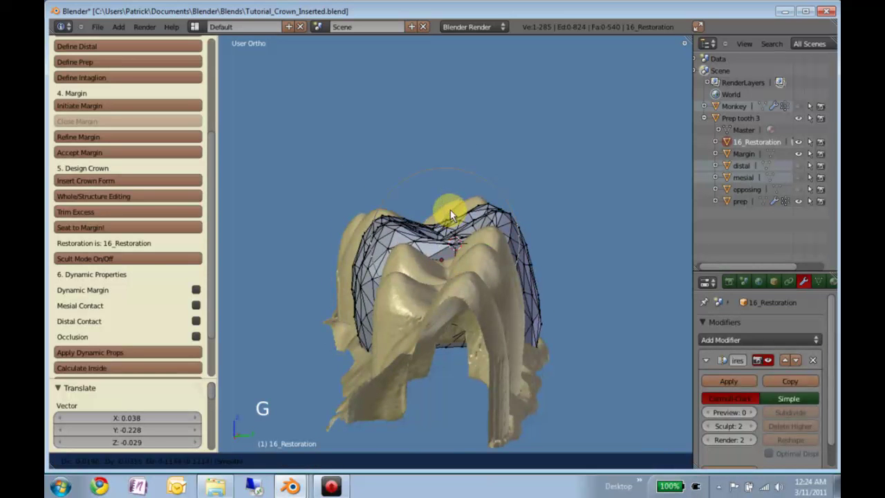
pyautogui.press('z')
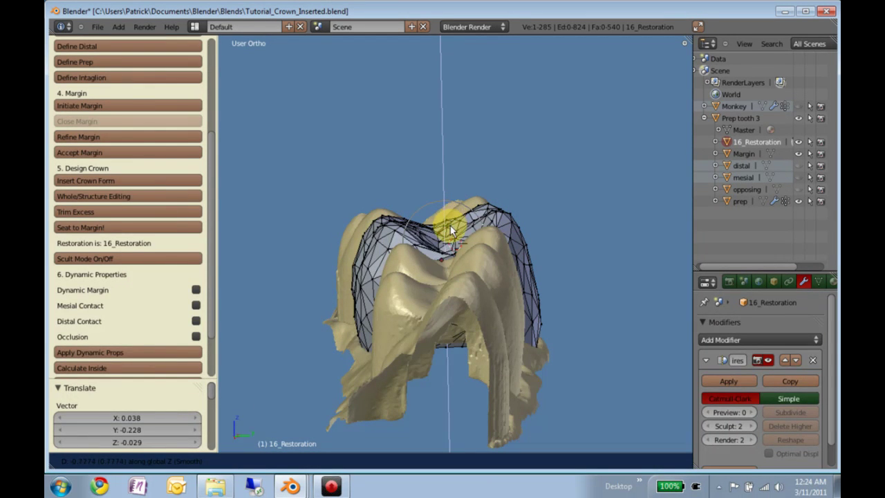
pyautogui.click(450, 229)
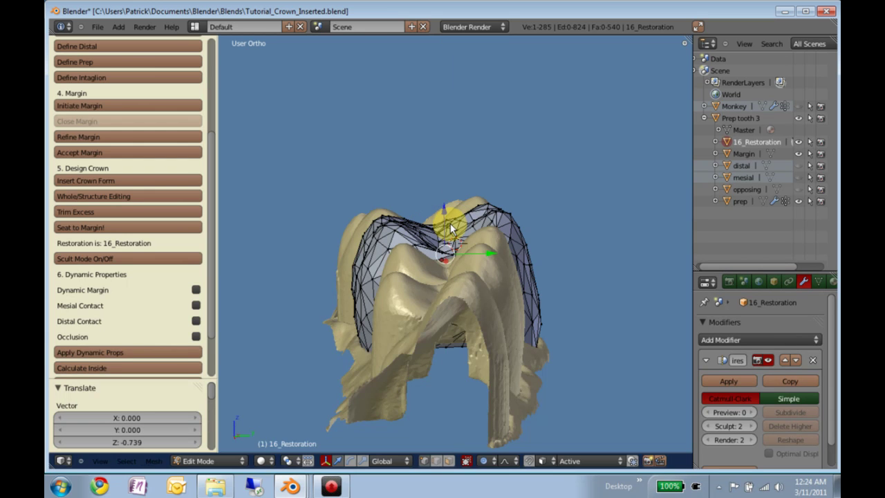
# Lower a second biting-surface vertex along Z by -0.773.
pyautogui.moveTo(421, 312); pyautogui.dragTo(395, 306, button='middle')
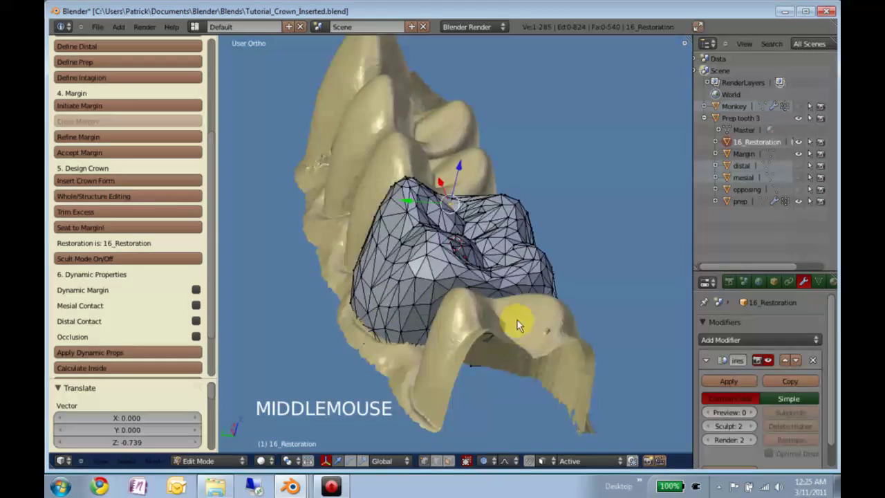
pyautogui.moveTo(509, 316); pyautogui.dragTo(480, 272, button='middle')
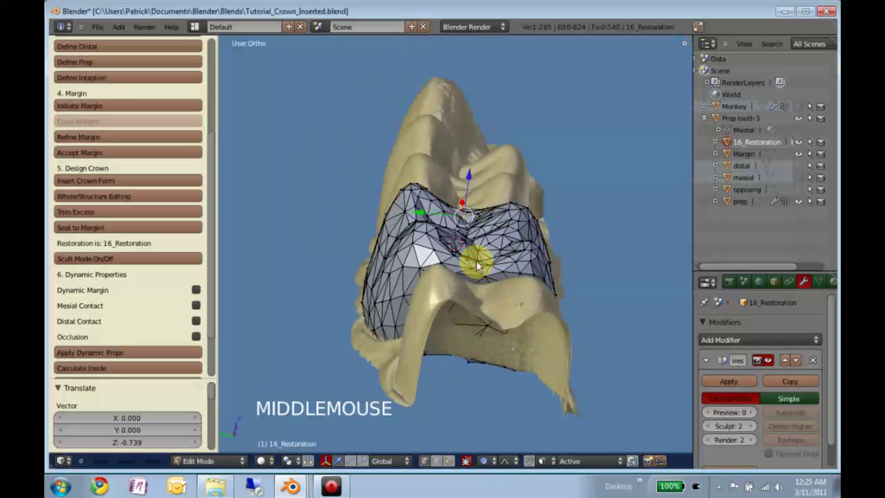
pyautogui.rightClick(478, 265)
pyautogui.press('g')
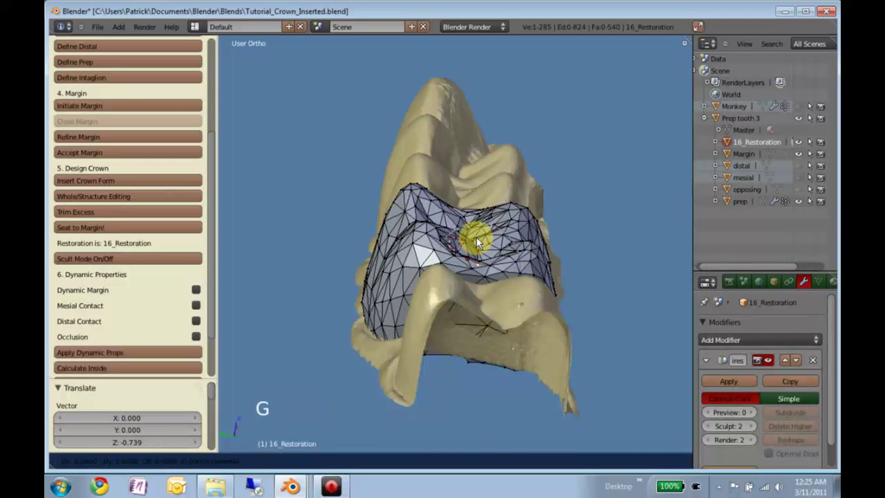
pyautogui.press('z')
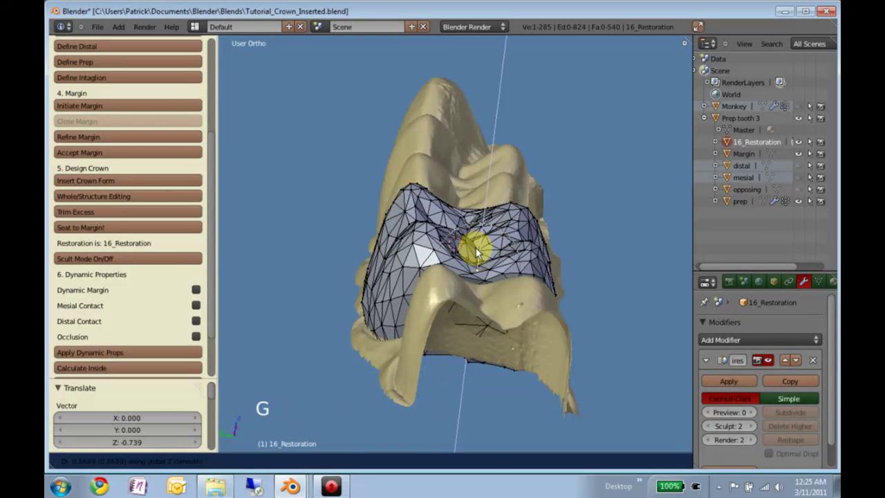
pyautogui.click(476, 256)
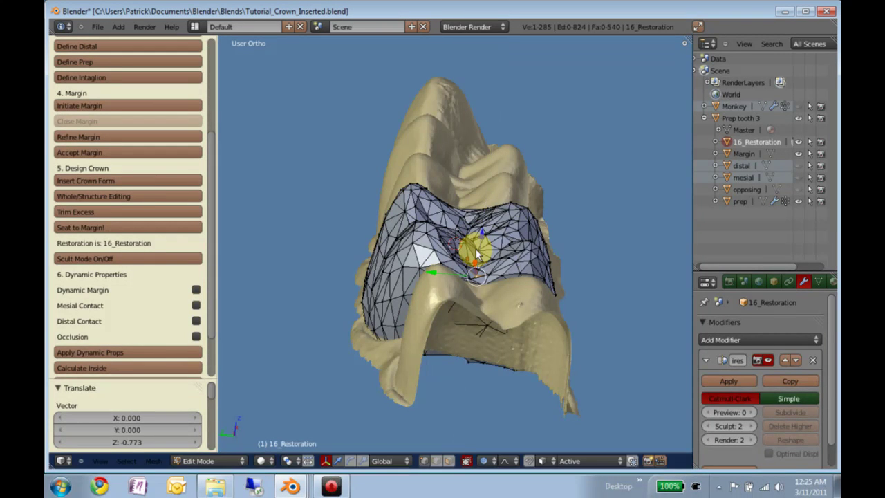
# After checking the four-view window, lower another occlusal vertex along Z by -0.464.
pyautogui.hotkey('alt', 'Tab')
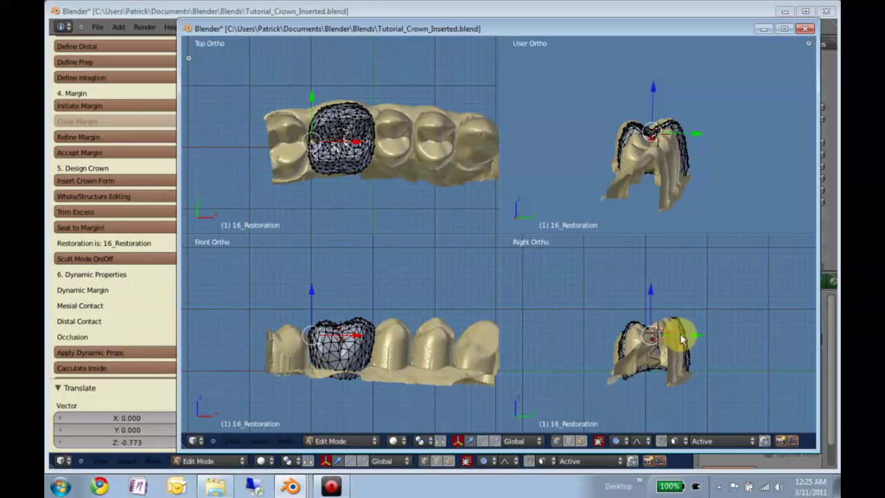
pyautogui.hotkey('alt', 'Tab')
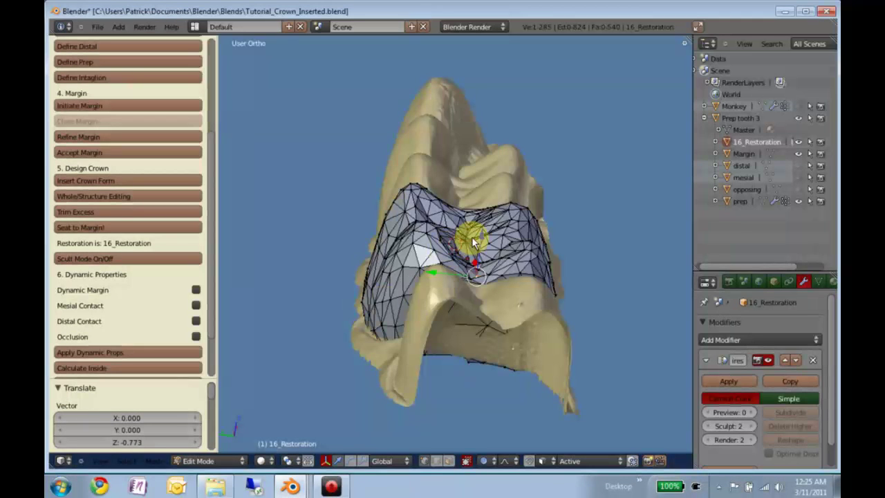
pyautogui.rightClick(521, 320)
pyautogui.moveTo(521, 320); pyautogui.dragTo(514, 271, button='middle')
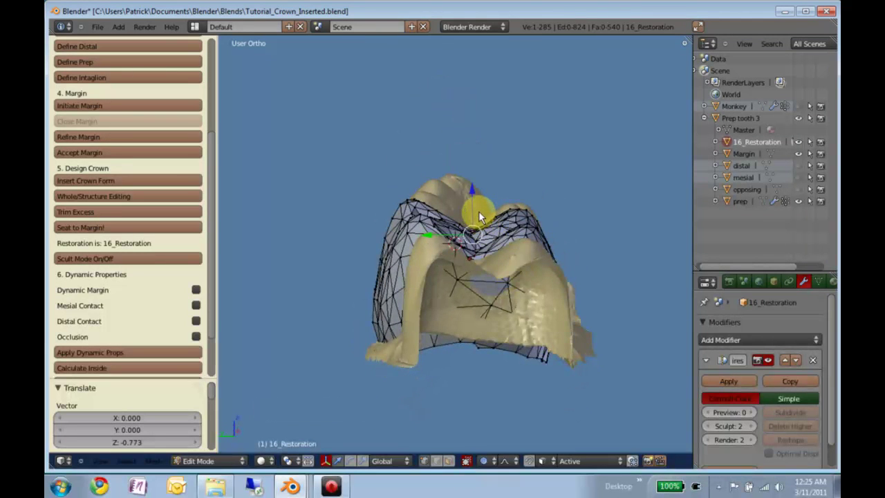
pyautogui.press('g')
pyautogui.press('z')
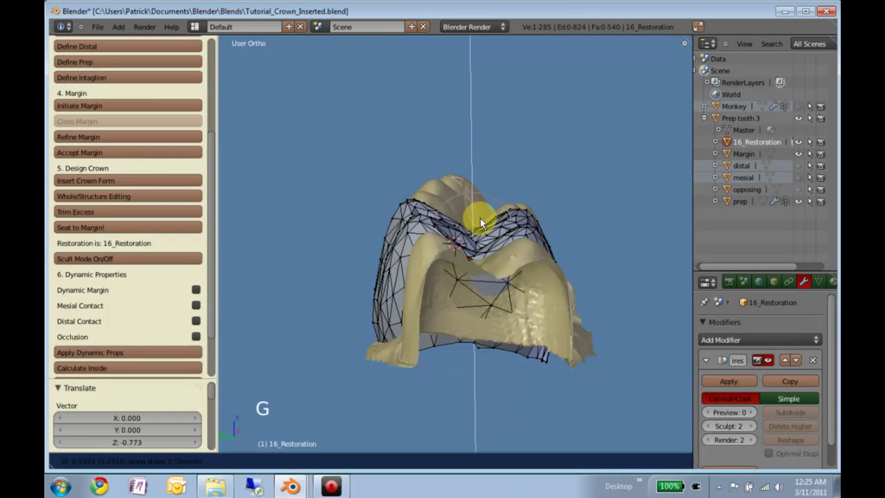
pyautogui.click(480, 219)
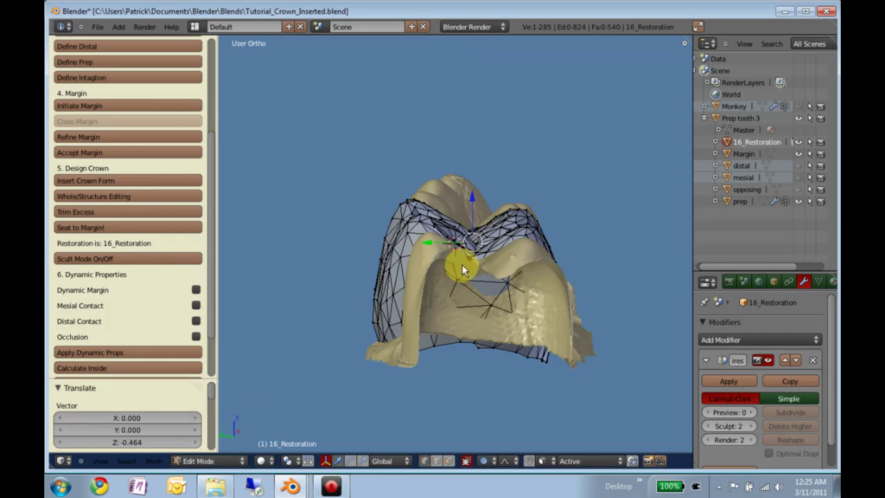
pyautogui.moveTo(462, 264); pyautogui.dragTo(508, 355, button='middle')
pyautogui.scroll(2, 509, 340)
pyautogui.moveTo(551, 379); pyautogui.dragTo(456, 297, button='middle')
# Hide the surrounding teeth, show only the distal and mesial neighbours, and orbit around them.
pyautogui.click(790, 125)
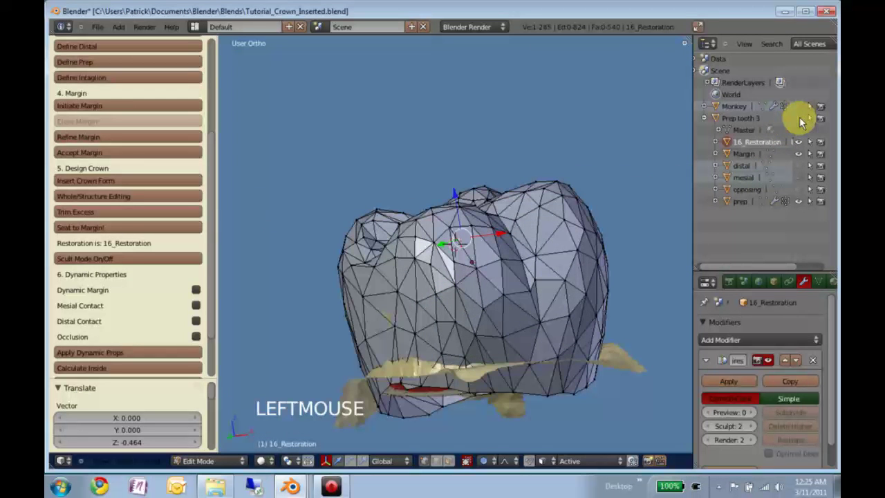
pyautogui.click(799, 166)
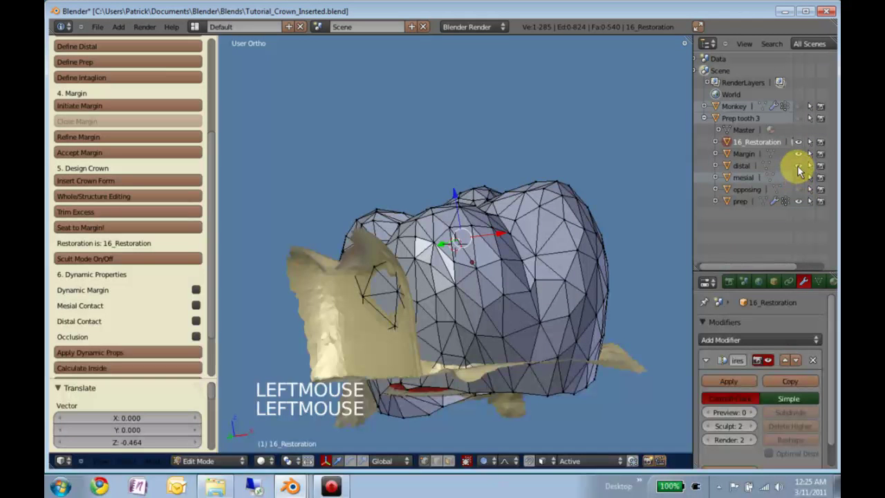
pyautogui.click(798, 178)
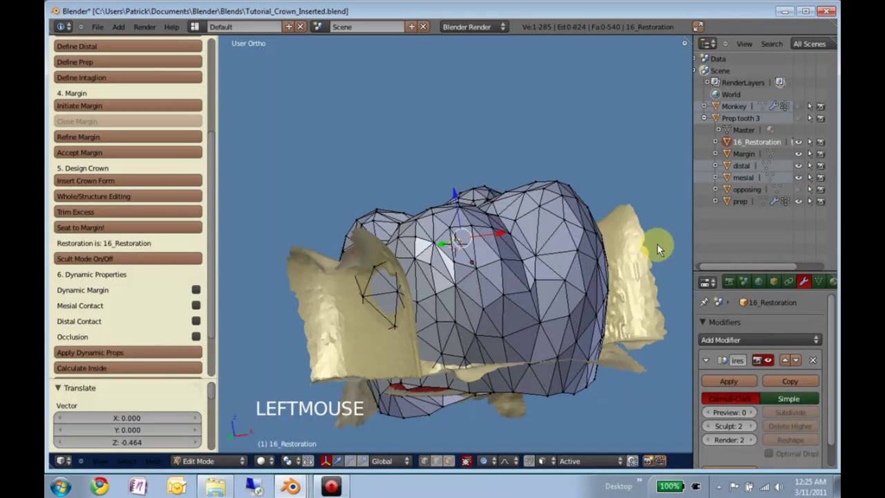
pyautogui.moveTo(423, 281); pyautogui.dragTo(439, 291, button='middle')
pyautogui.middleClick(478, 265)
pyautogui.moveTo(479, 265); pyautogui.dragTo(525, 307, button='middle')
# Nudge two contact-area vertices, one along Z and one sideways along X.
pyautogui.rightClick(535, 303)
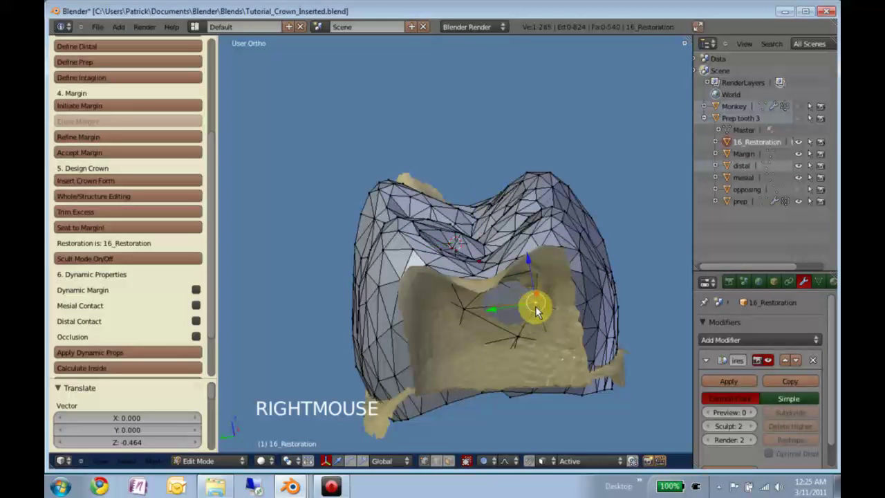
pyautogui.press('g')
pyautogui.press('z')
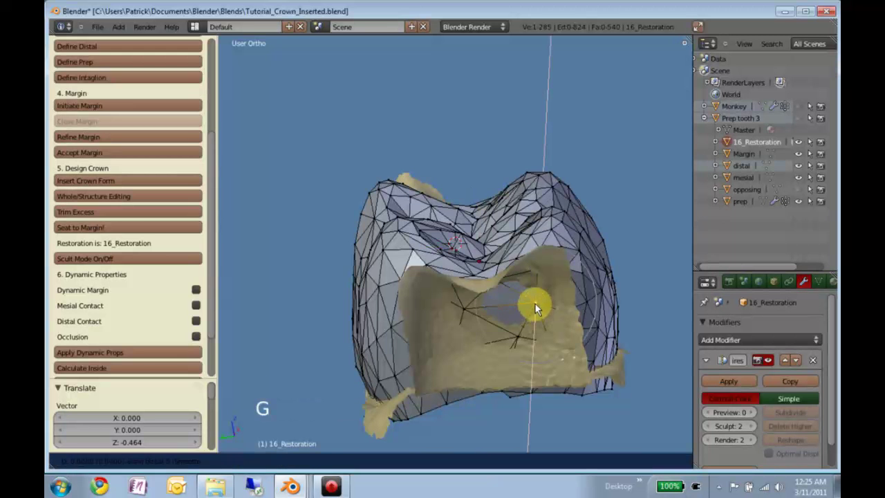
pyautogui.click(534, 301)
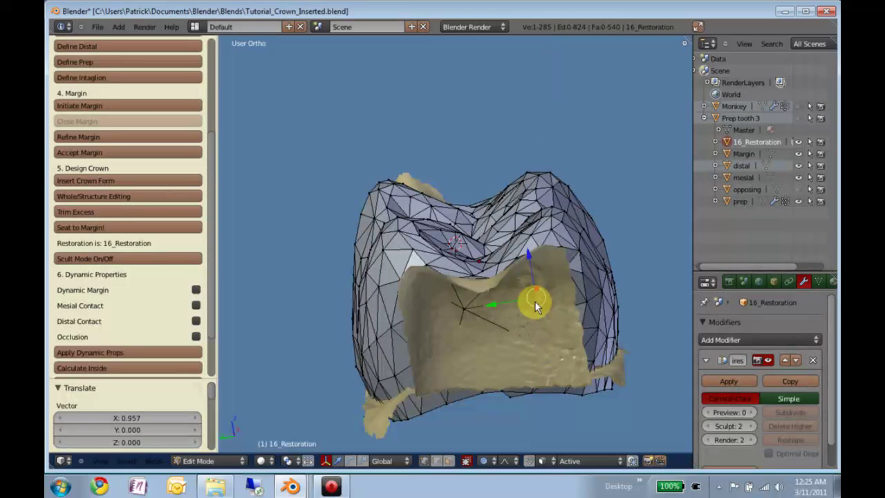
pyautogui.rightClick(468, 310)
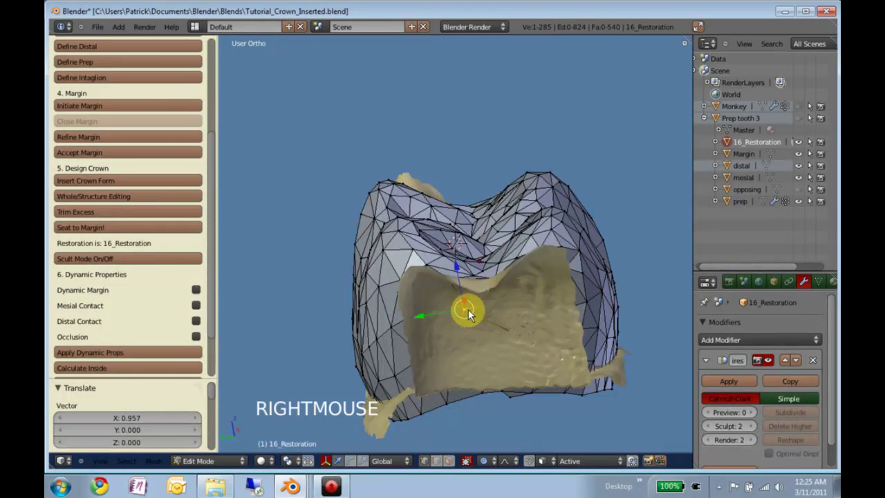
pyautogui.press('g')
pyautogui.press('x')
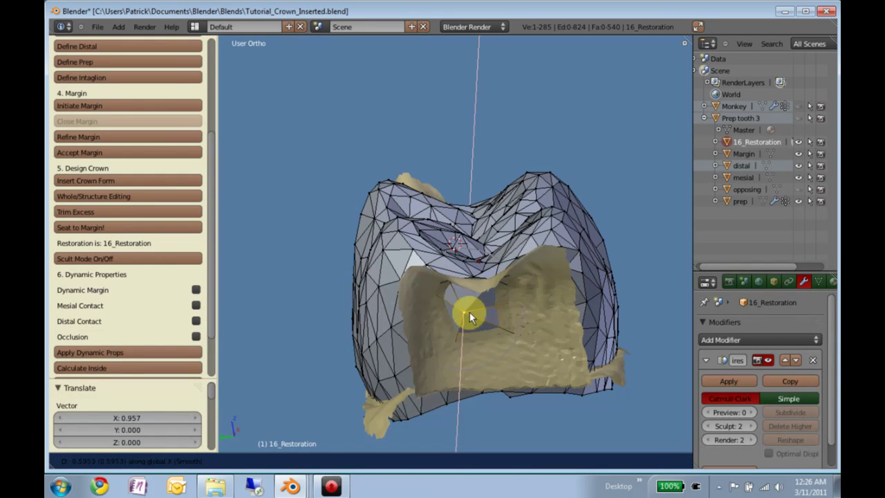
pyautogui.click(470, 317)
# Move a third contact-area vertex, ending at an X offset of -0.295.
pyautogui.moveTo(505, 339); pyautogui.dragTo(485, 376, button='middle')
pyautogui.scroll(1, 530, 315)
pyautogui.rightClick(484, 324)
pyautogui.moveTo(480, 307); pyautogui.dragTo(483, 357, button='middle')
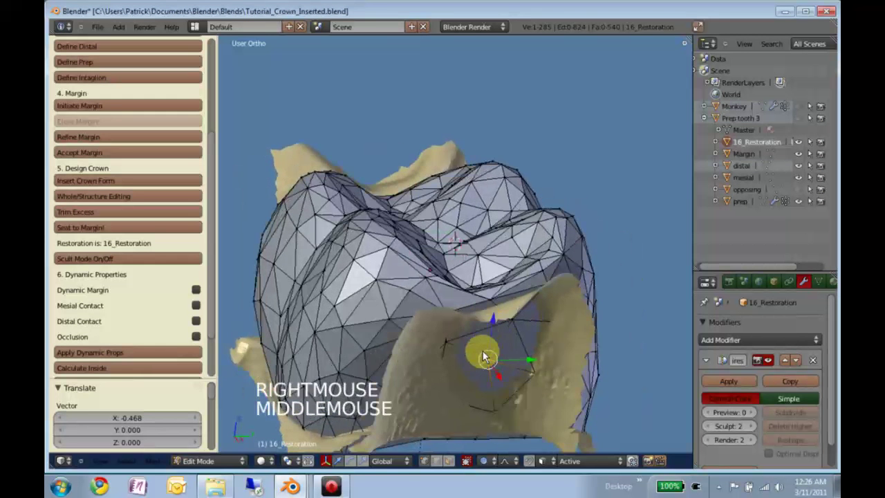
pyautogui.press('g')
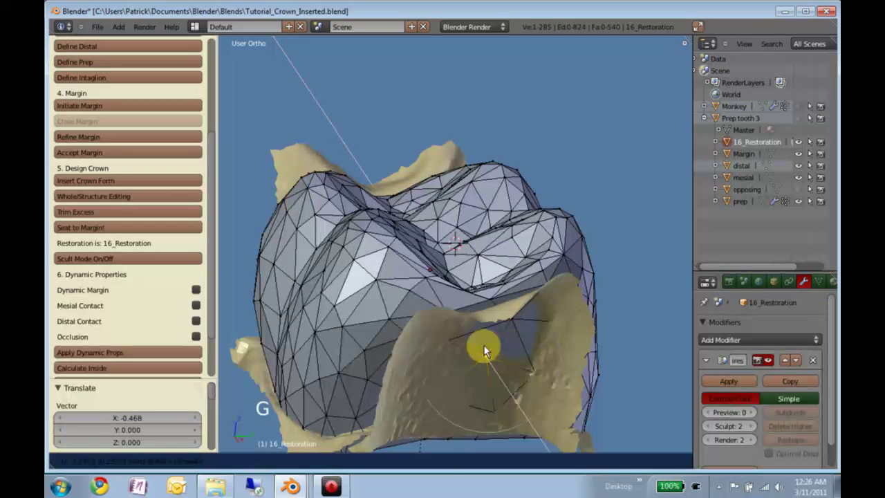
pyautogui.click(482, 350)
pyautogui.moveTo(480, 348); pyautogui.dragTo(469, 375, button='middle')
# Show the neighbouring teeth and inspect the crown's contacts from several sides.
pyautogui.moveTo(559, 293); pyautogui.dragTo(446, 319, button='middle')
pyautogui.moveTo(567, 345); pyautogui.dragTo(737, 178, button='middle')
pyautogui.click(800, 119)
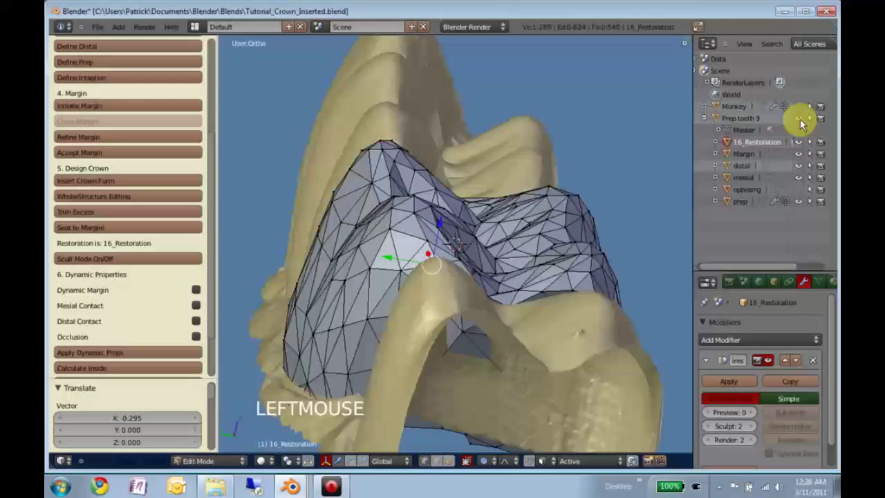
pyautogui.moveTo(502, 313)
pyautogui.mouseDown(button='middle')
pyautogui.moveTo(504, 302)
pyautogui.moveTo(503, 312)
pyautogui.moveTo(494, 301)
pyautogui.mouseUp(button='middle')
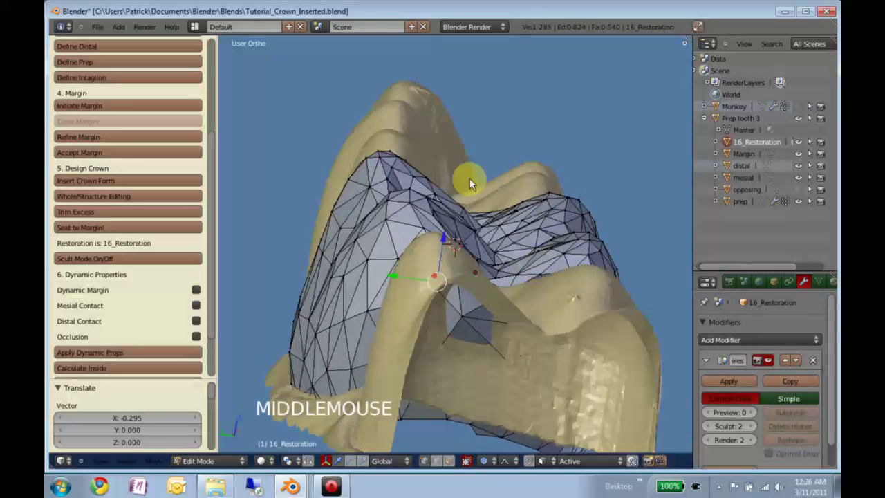
pyautogui.moveTo(460, 245); pyautogui.dragTo(453, 250, button='middle')
pyautogui.moveTo(418, 275)
pyautogui.mouseDown(button='middle')
pyautogui.moveTo(442, 268)
pyautogui.moveTo(437, 276)
pyautogui.moveTo(408, 275)
pyautogui.mouseUp(button='middle')
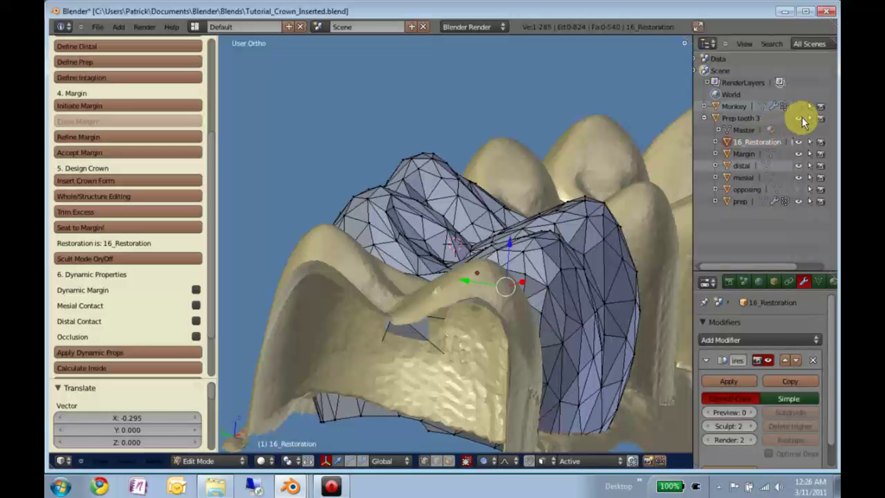
# Show the opposing teeth to check the bite from above, then hide them again.
pyautogui.click(799, 189)
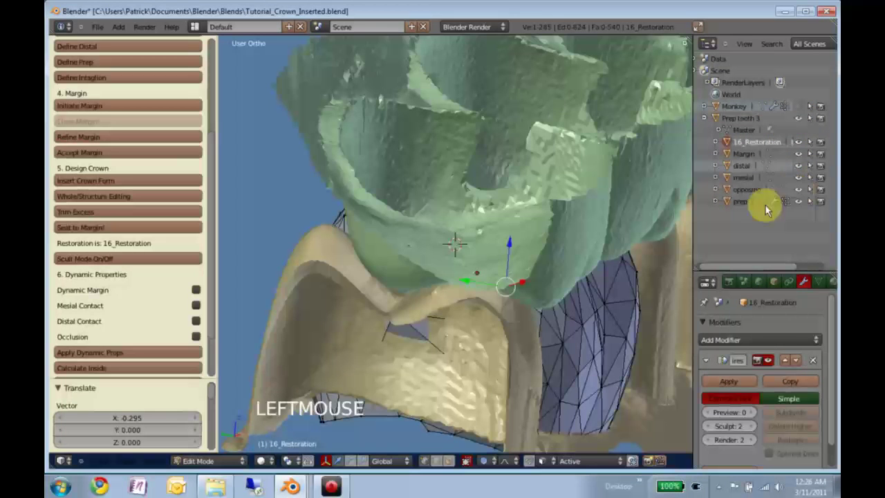
pyautogui.moveTo(467, 299); pyautogui.dragTo(497, 187, button='middle')
pyautogui.moveTo(480, 244); pyautogui.dragTo(510, 315, button='middle')
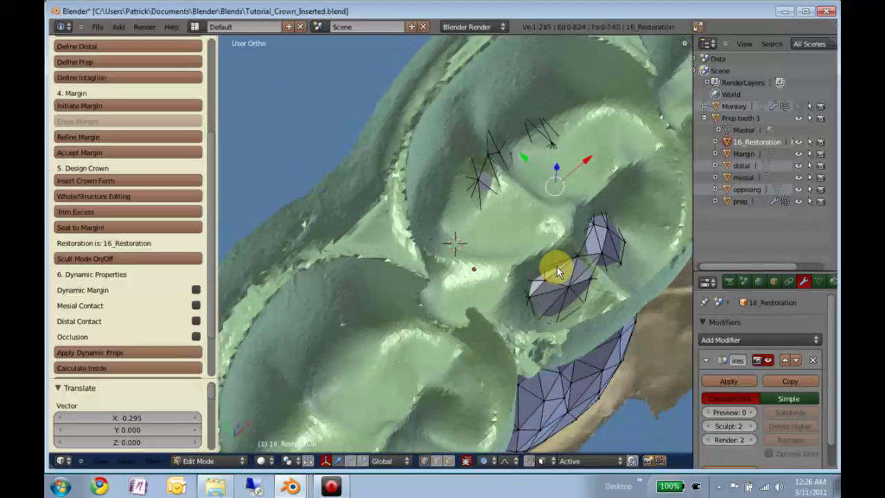
pyautogui.click(798, 189)
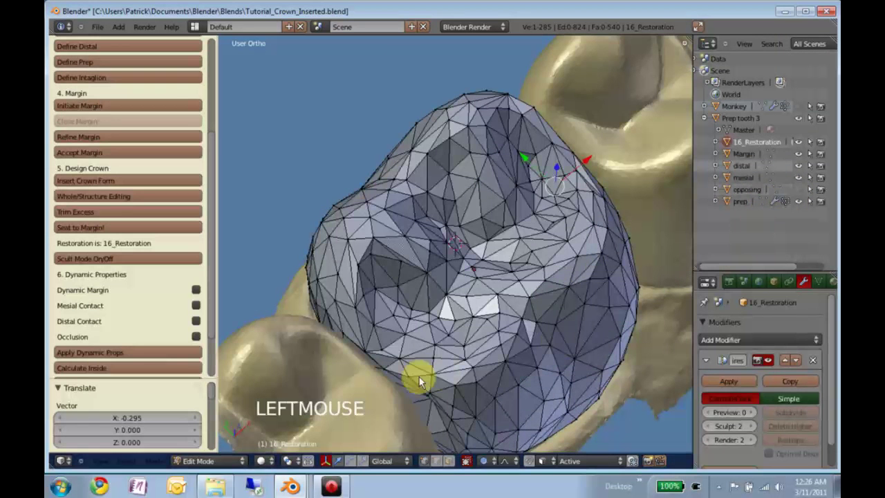
pyautogui.moveTo(433, 317); pyautogui.dragTo(537, 198, button='middle')
# Lower a cusp vertex by -0.248 along Z with proportional falloff.
pyautogui.rightClick(527, 204)
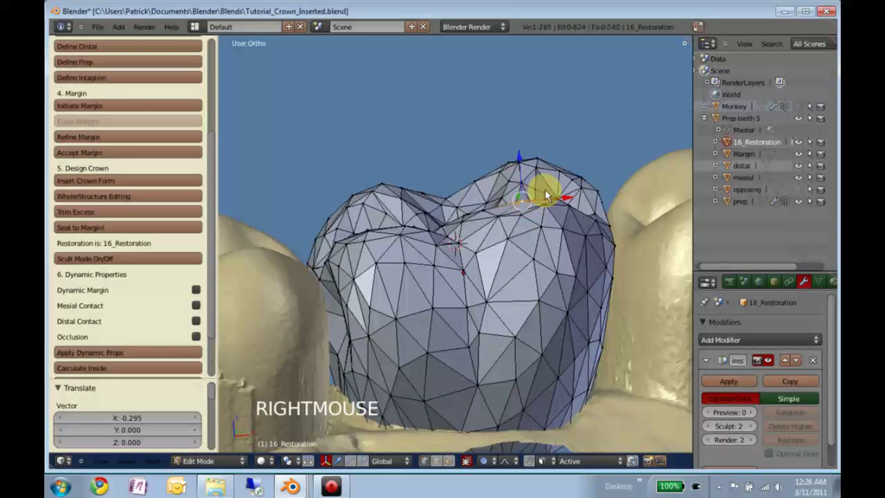
pyautogui.press('g')
pyautogui.press('z')
pyautogui.scroll(-3, 545, 190)
pyautogui.scroll(-3, 545, 190)
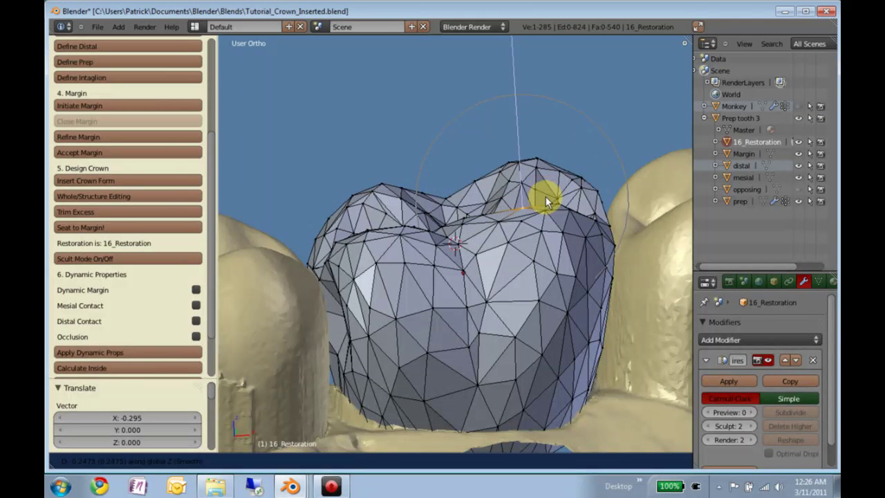
pyautogui.click(433, 259)
pyautogui.moveTo(367, 290); pyautogui.dragTo(521, 247, button='middle')
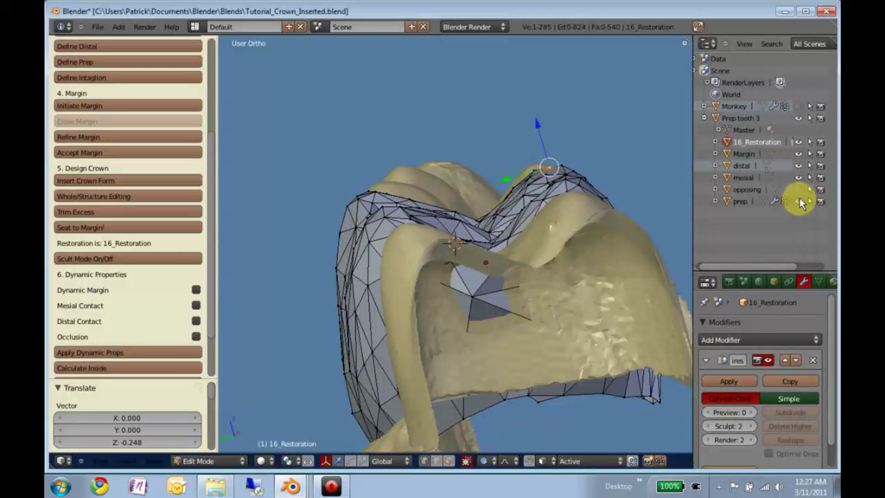
# Hide the distal, mesial and prep tooth objects in the Outliner, isolating the crown.
pyautogui.click(803, 167)
pyautogui.click(802, 167)
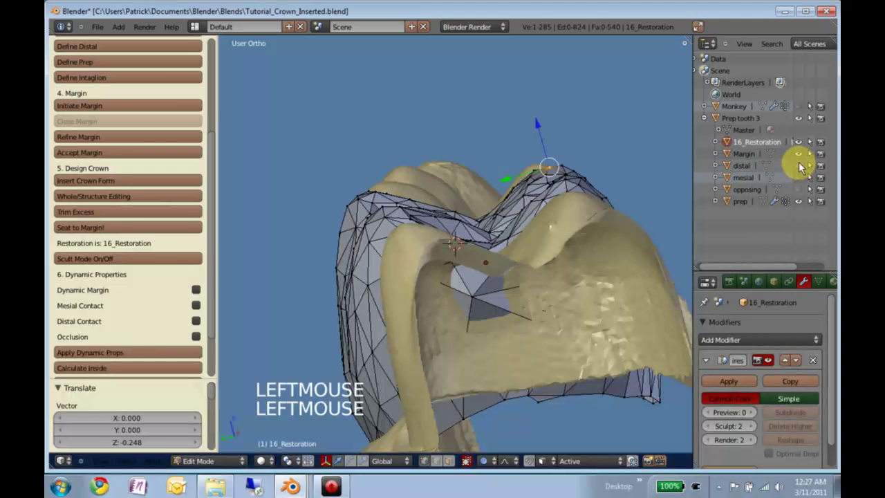
pyautogui.click(799, 154)
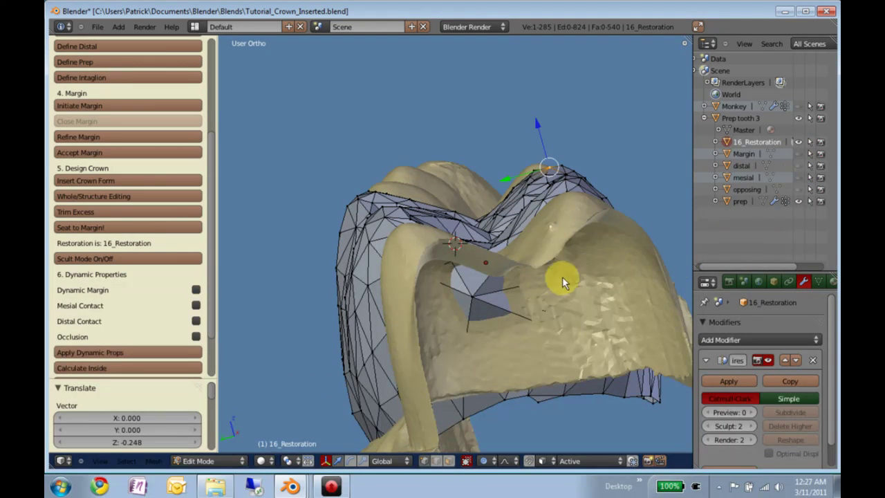
pyautogui.click(799, 120)
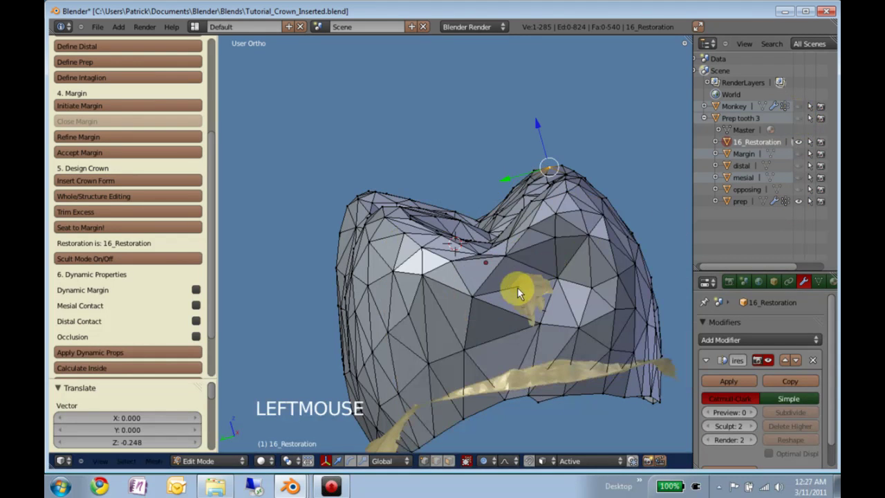
pyautogui.moveTo(515, 288); pyautogui.dragTo(473, 300, button='middle')
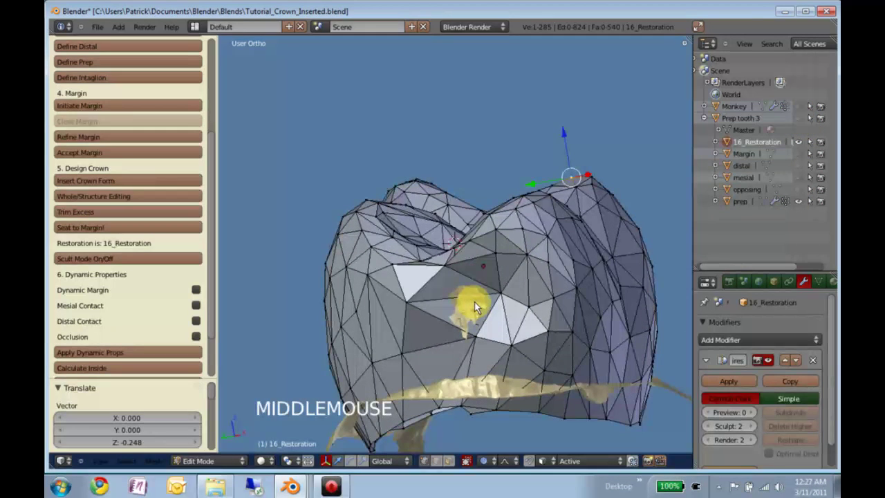
# Select every vertex of the crown mesh.
pyautogui.press('a')
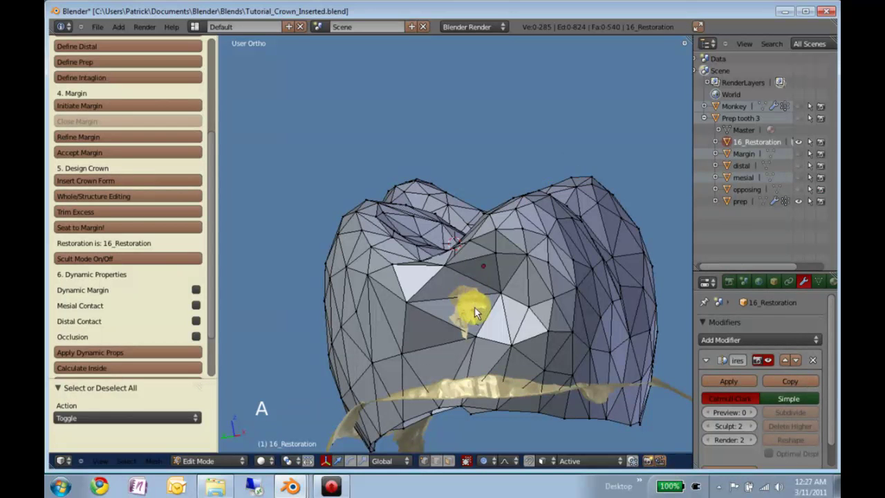
pyautogui.moveTo(433, 311); pyautogui.dragTo(395, 395, button='middle')
pyautogui.press('a')
pyautogui.scroll(-2, 455, 331)
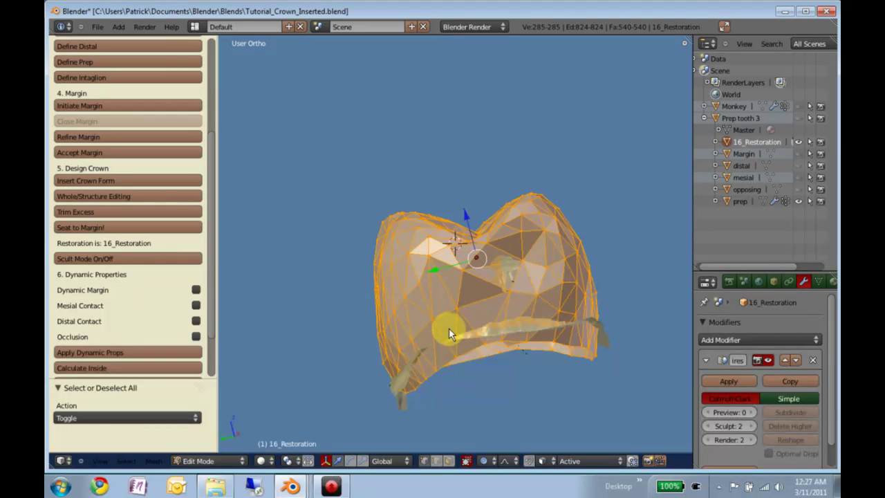
# Knife-cut the 16_Restoration crown along the margin, trim the excess below, and seat it on the prep margin.
pyautogui.moveTo(450, 336); pyautogui.dragTo(449, 332, button='middle')
pyautogui.press('k')
pyautogui.press('k')
pyautogui.press('k')
pyautogui.press('k')
pyautogui.press('k')
pyautogui.click(465, 339)
pyautogui.moveTo(555, 324)
pyautogui.mouseDown()
pyautogui.moveTo(592, 329)
pyautogui.moveTo(622, 349)
pyautogui.mouseUp()
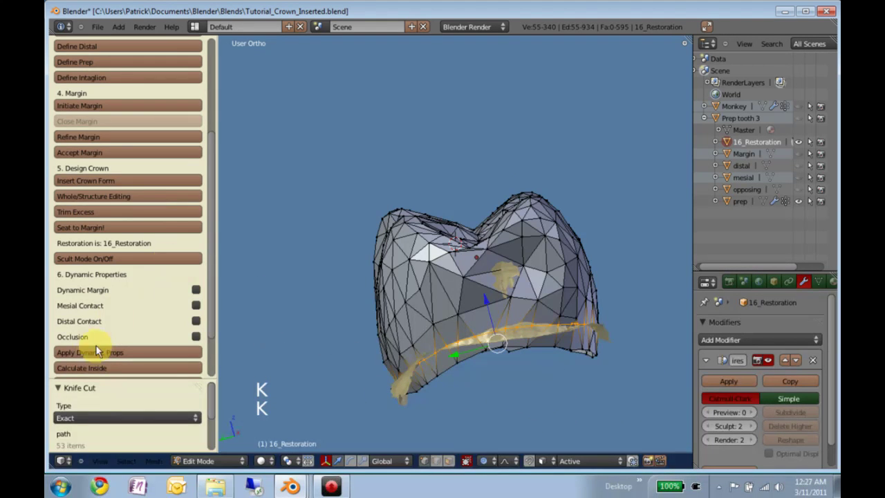
pyautogui.click(96, 212)
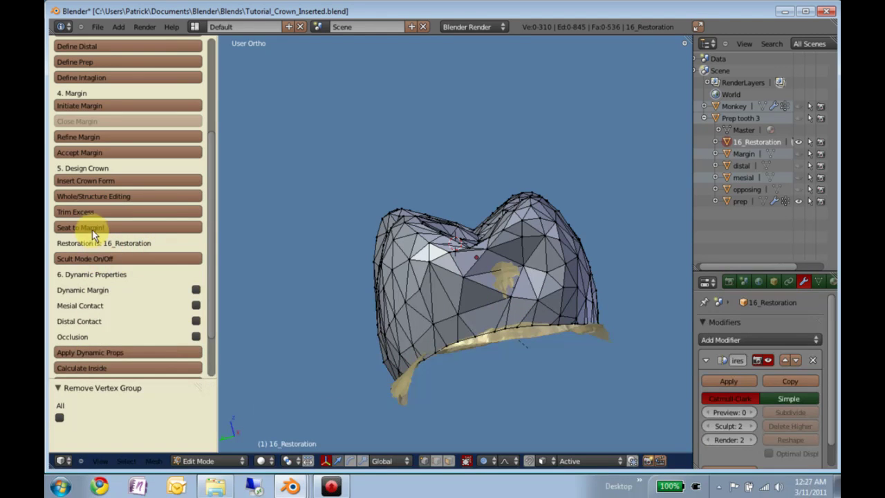
pyautogui.click(94, 228)
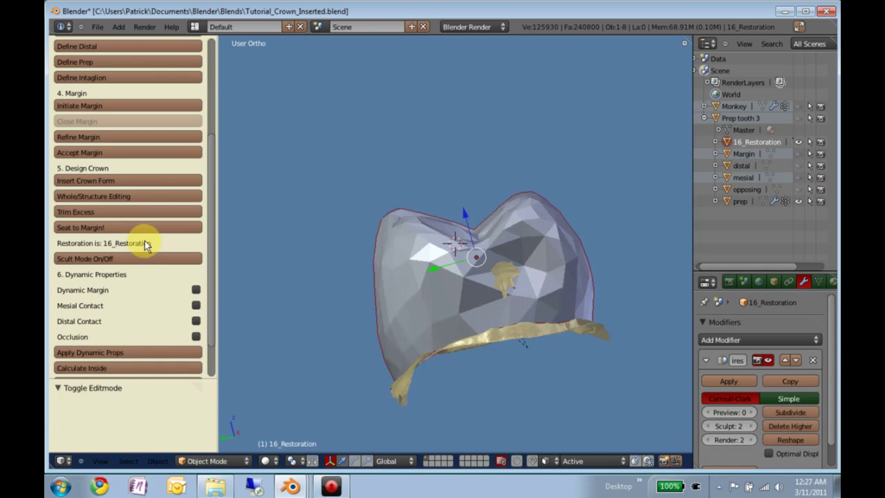
# In Edit Mode, move one side vertex of the seated crown -0.455 along X.
pyautogui.moveTo(556, 293); pyautogui.dragTo(399, 297, button='middle')
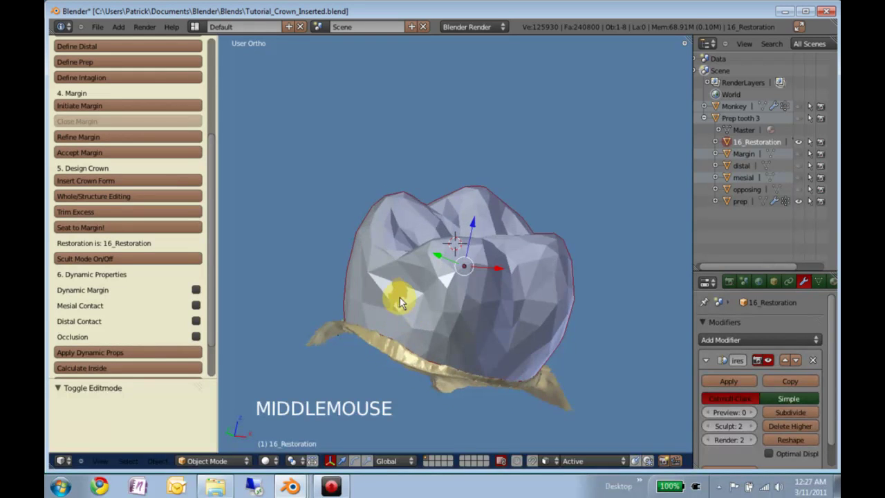
pyautogui.press('Tab')
pyautogui.rightClick(424, 294)
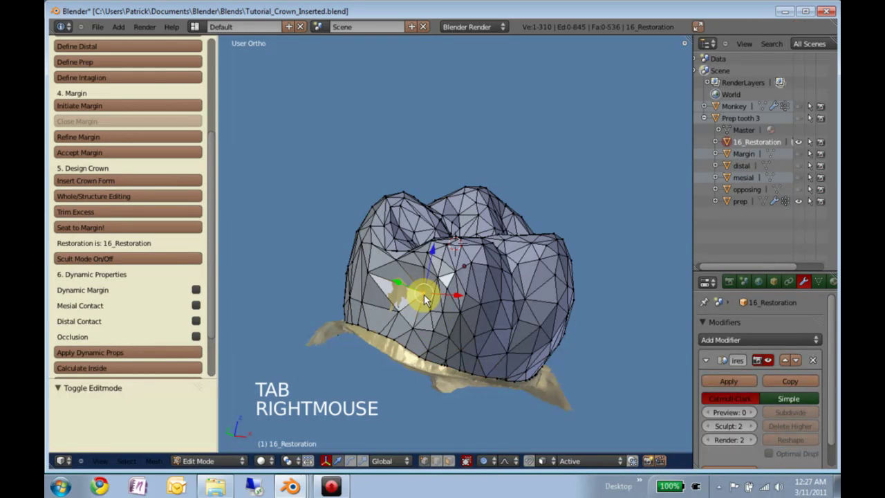
pyautogui.press('g')
pyautogui.press('x')
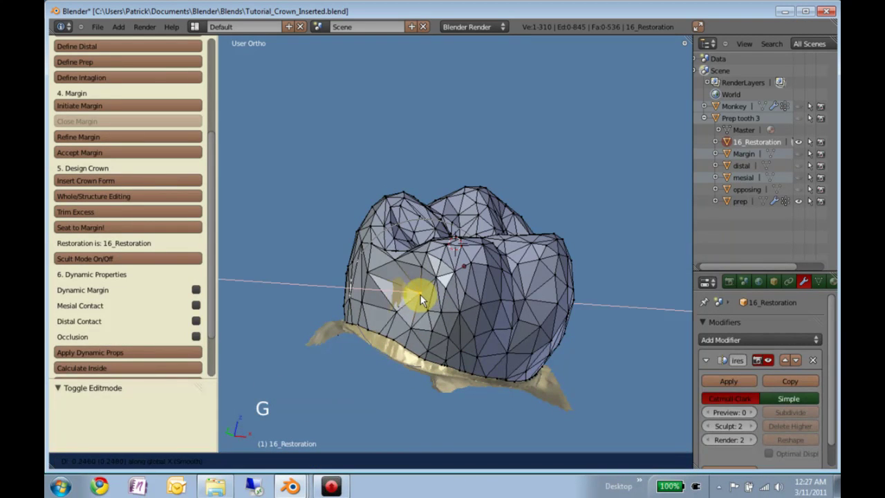
pyautogui.click(417, 294)
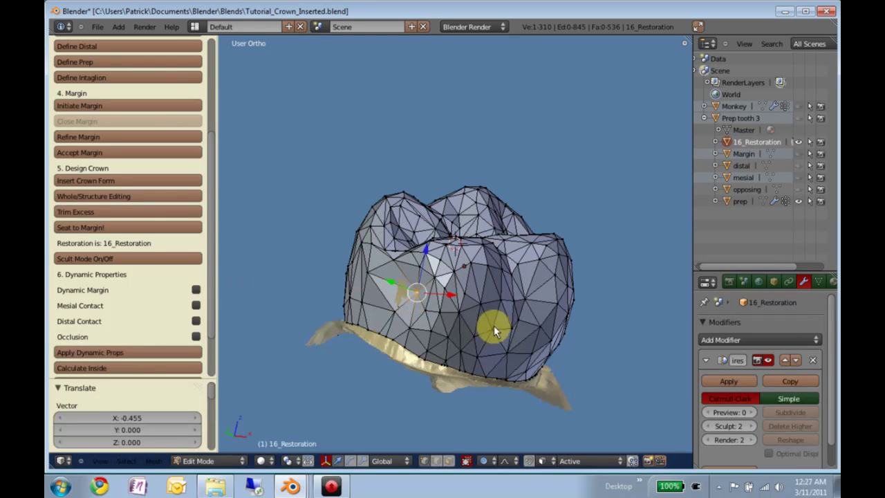
pyautogui.moveTo(489, 326); pyautogui.dragTo(453, 378, button='middle')
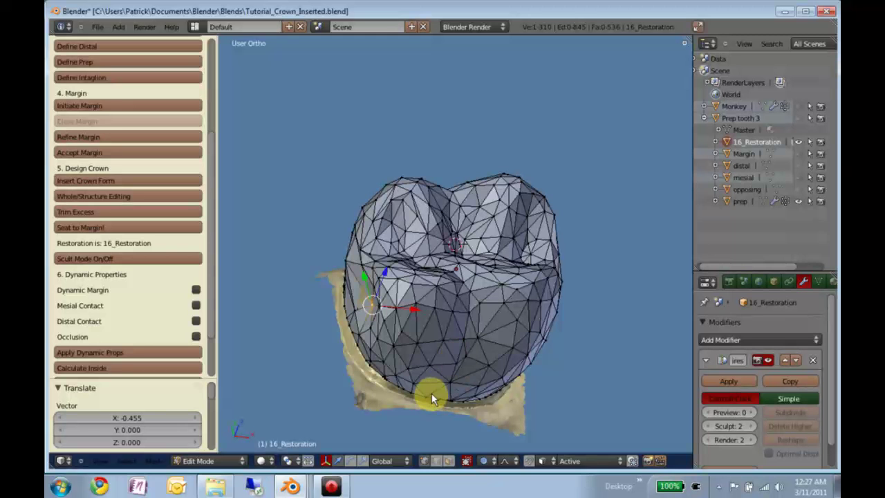